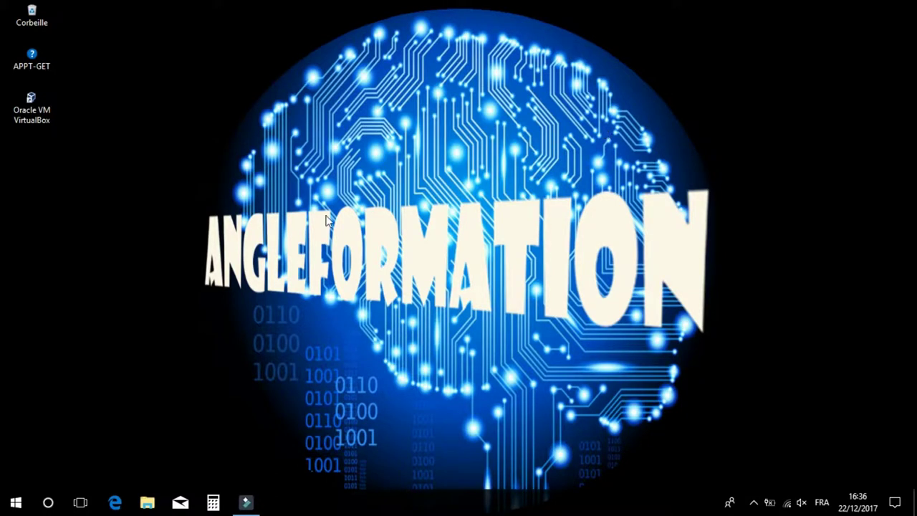
Launch PowerPoint 2016 from the Windows 10 Start menu.
{"action": "left_click", "coordinate": [16, 502]}
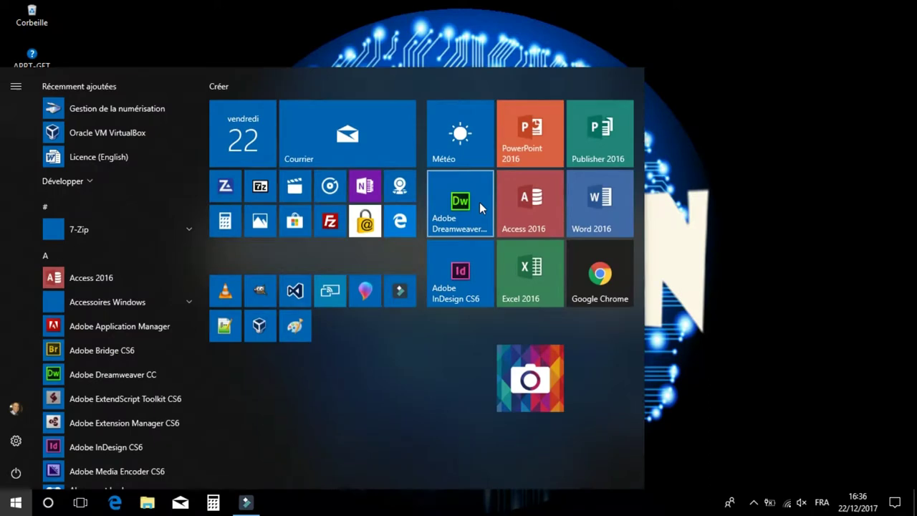
{"action": "left_click", "coordinate": [527, 152]}
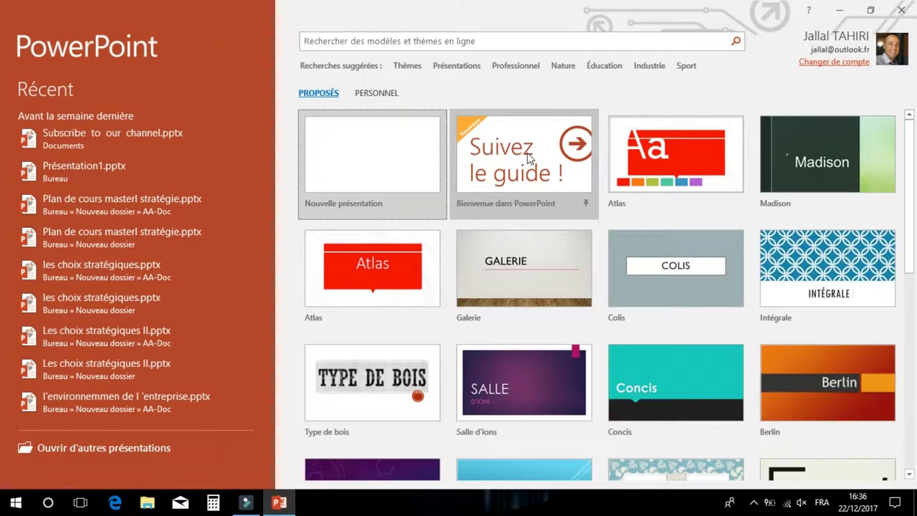
Create the blank presentation Présentation1 and show the Insérer ribbon commands.
{"action": "left_click", "coordinate": [371, 155]}
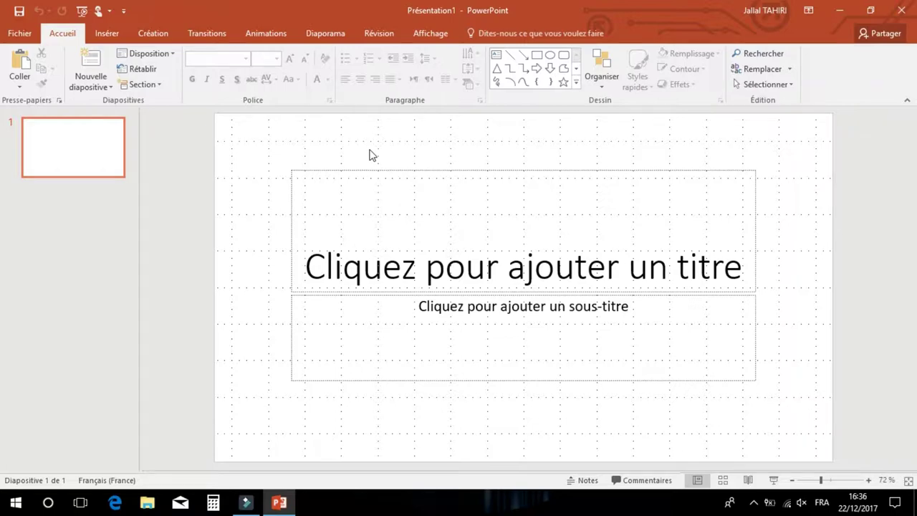
{"action": "left_click", "coordinate": [115, 34]}
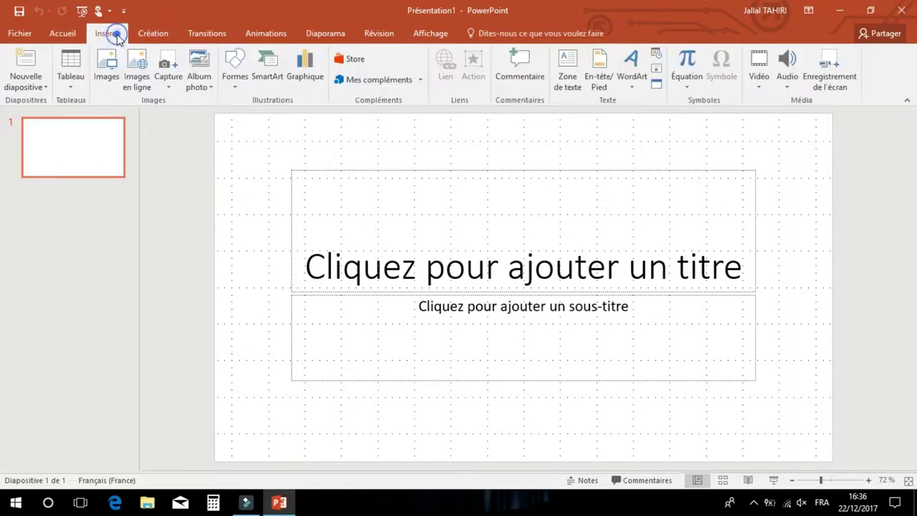
Start Enregistrement de l'écran and select a capture area from the screen's top-left corner.
{"action": "left_click", "coordinate": [832, 61]}
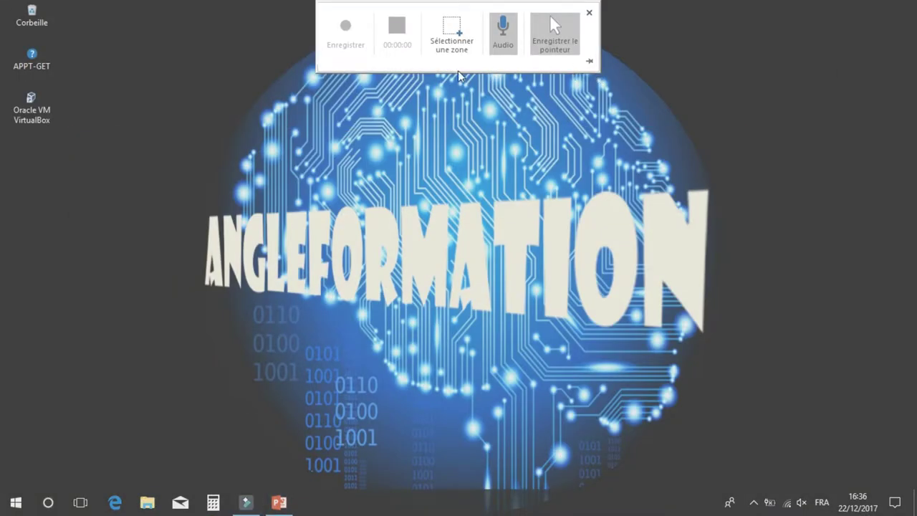
{"action": "left_click", "coordinate": [451, 27]}
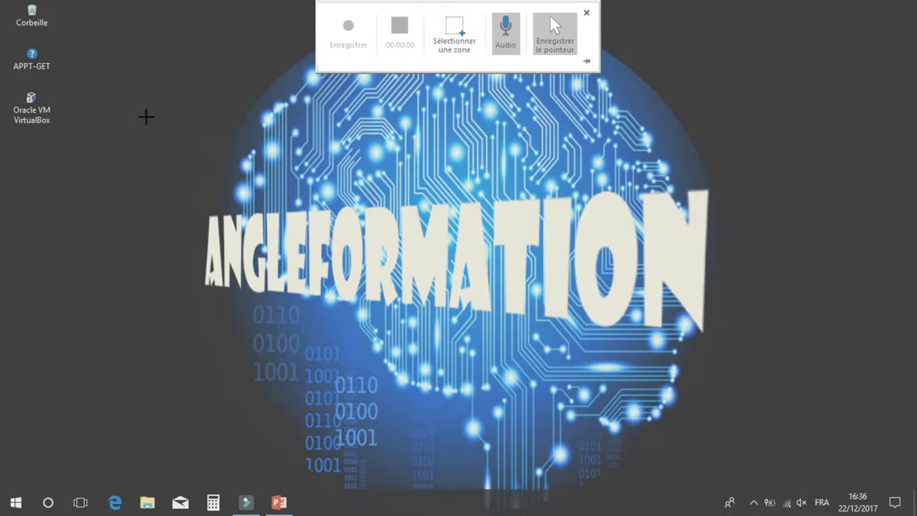
{"action": "mouse_move", "coordinate": [143, 115]}
{"action": "left_mouse_down"}
{"action": "mouse_move", "coordinate": [384, 289]}
{"action": "mouse_move", "coordinate": [790, 435]}
{"action": "left_mouse_up"}
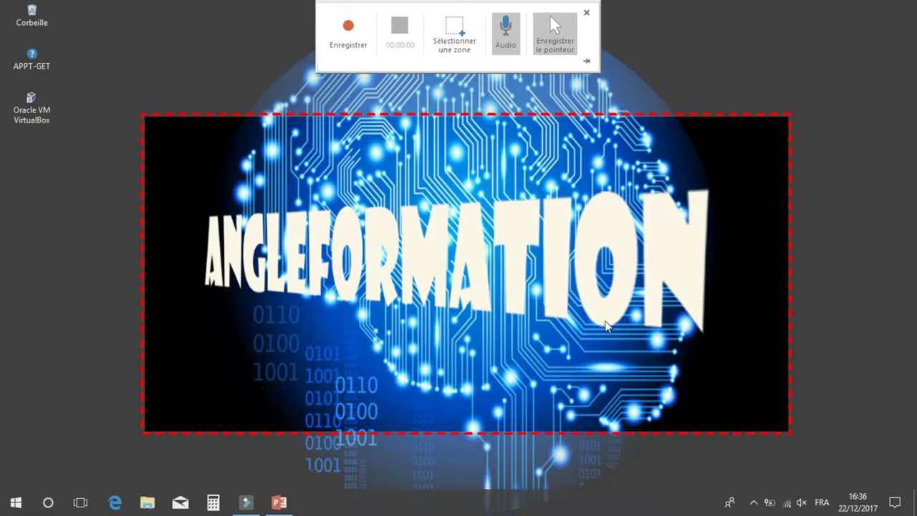
{"action": "left_click", "coordinate": [462, 33]}
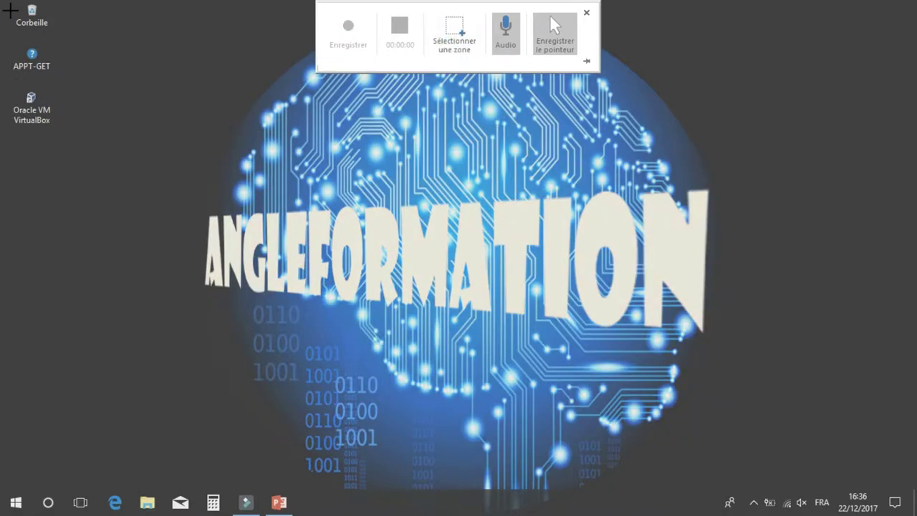
{"action": "left_click_drag", "start_coordinate": [1, 2], "coordinate": [521, 241]}
{"action": "key", "text": "Escape"}
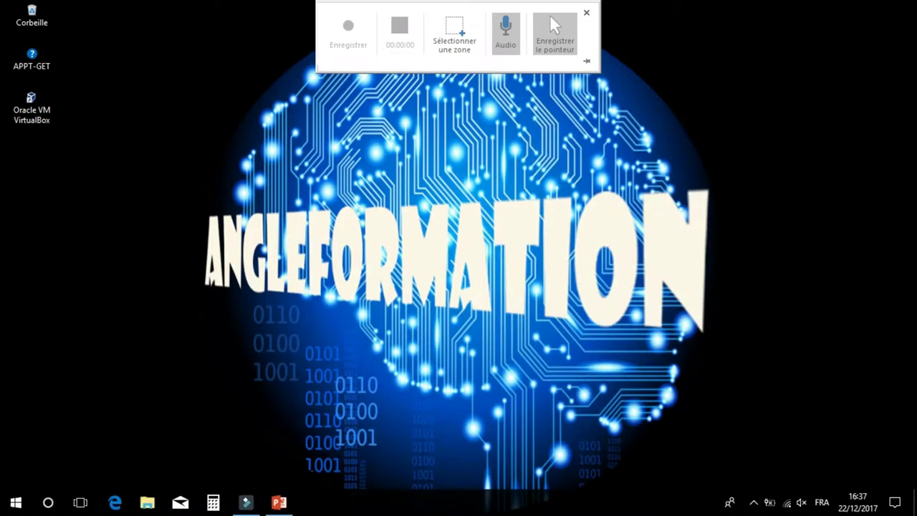
Record the screen while File Explorer is opened and then closed.
{"action": "left_click", "coordinate": [343, 34]}
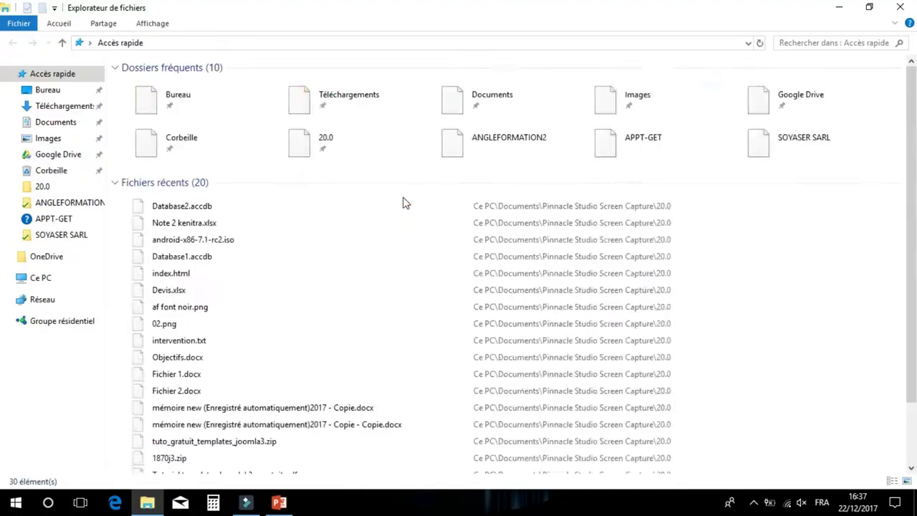
{"action": "left_click", "coordinate": [900, 7]}
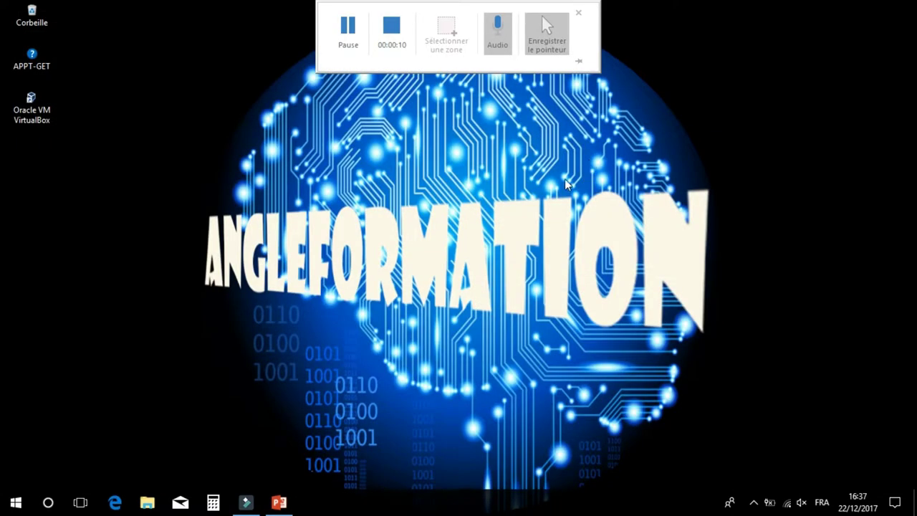
Stop the recording to embed it on the slide, test playback, and launch the Diaporama.
{"action": "mouse_move", "coordinate": [437, 3]}
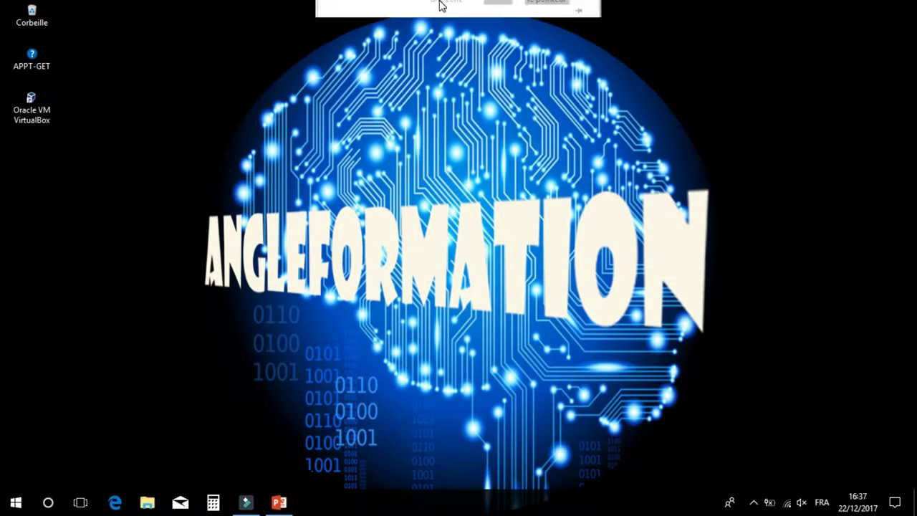
{"action": "left_click", "coordinate": [393, 34]}
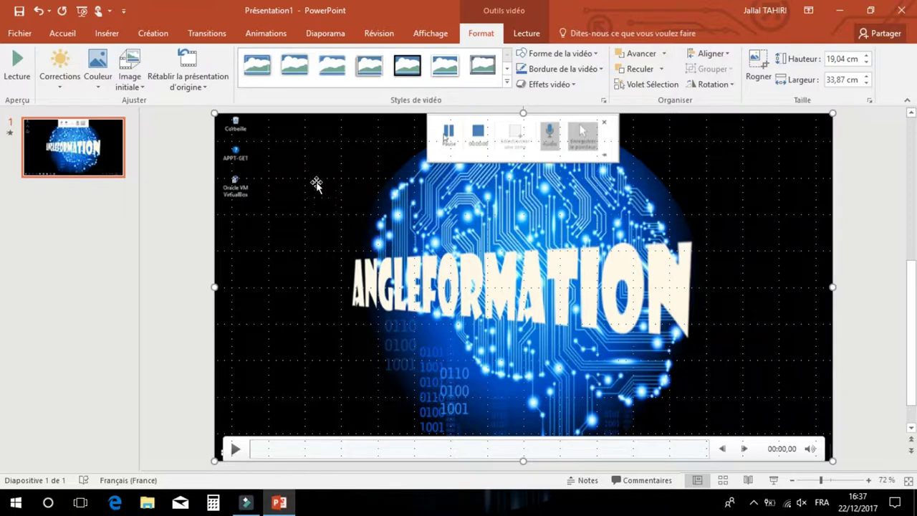
{"action": "left_click", "coordinate": [236, 450]}
{"action": "left_click", "coordinate": [236, 450]}
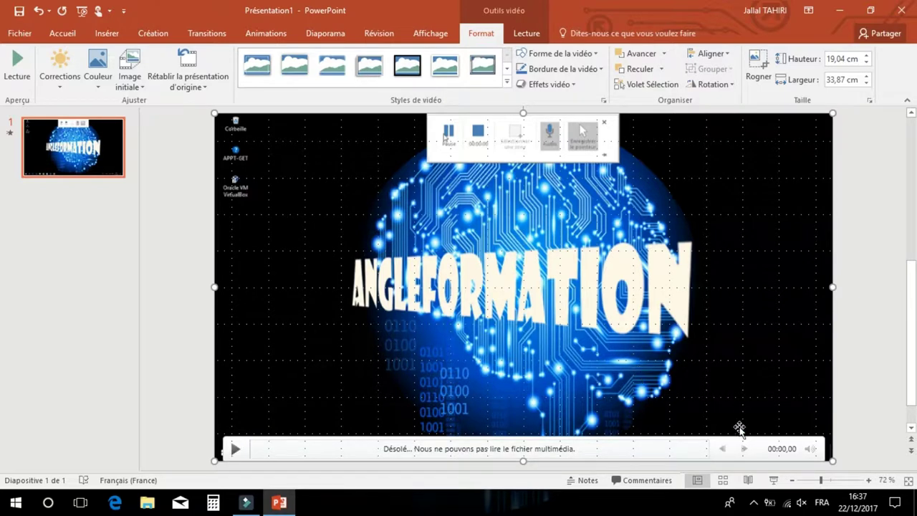
{"action": "left_click", "coordinate": [773, 480]}
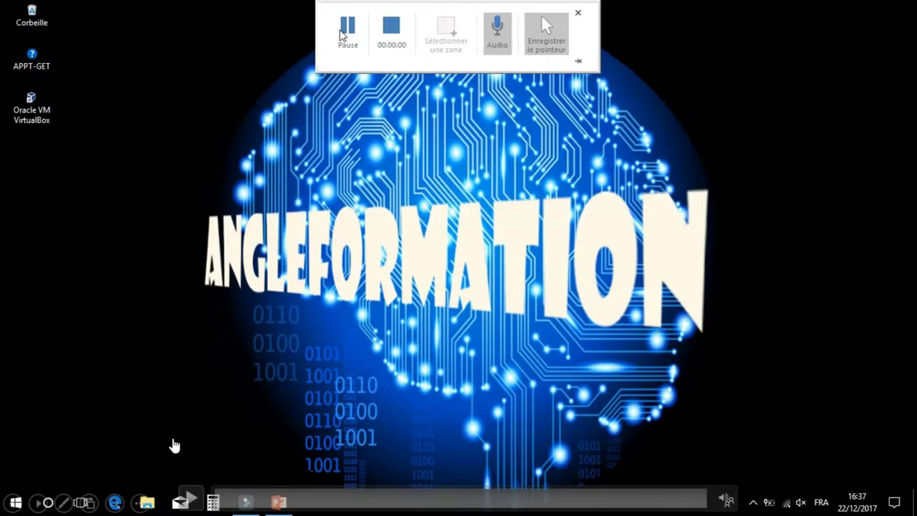
Play the recorded clip in the slide show, then leave it for editing view.
{"action": "left_click", "coordinate": [191, 494]}
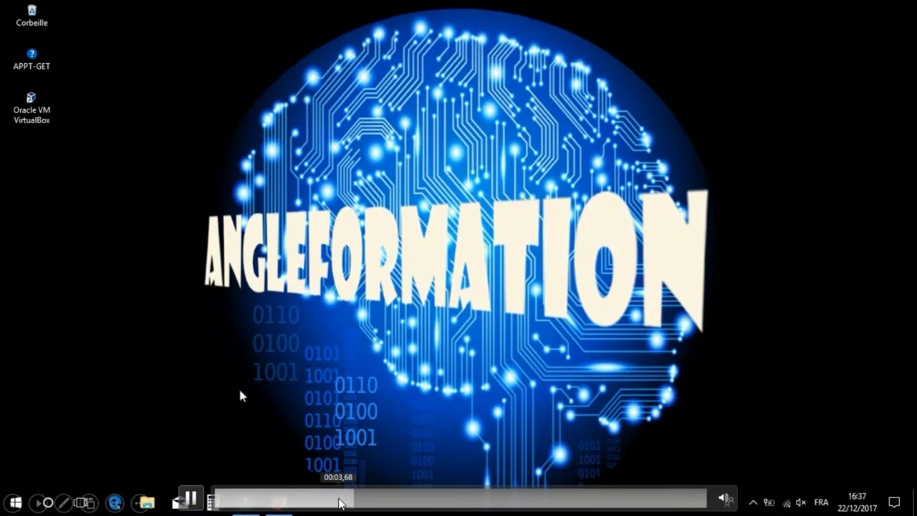
{"action": "left_click", "coordinate": [146, 506]}
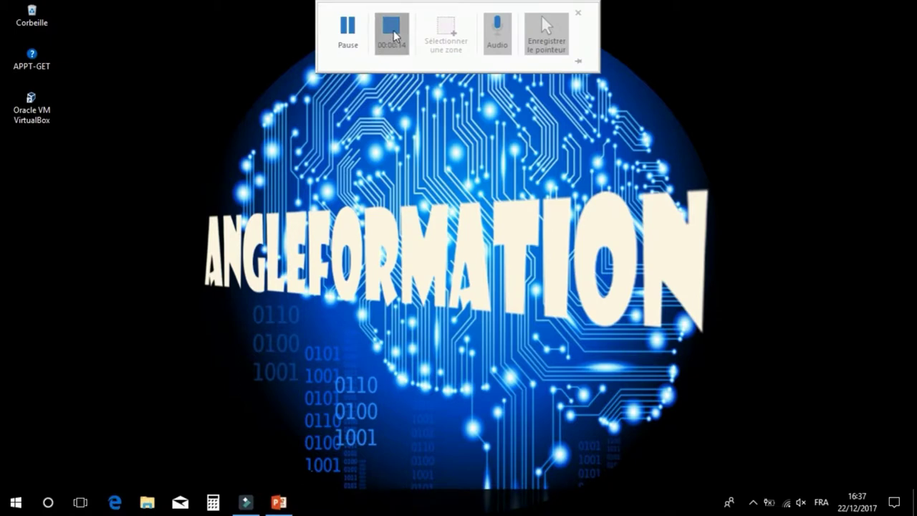
{"action": "mouse_move", "coordinate": [434, 421]}
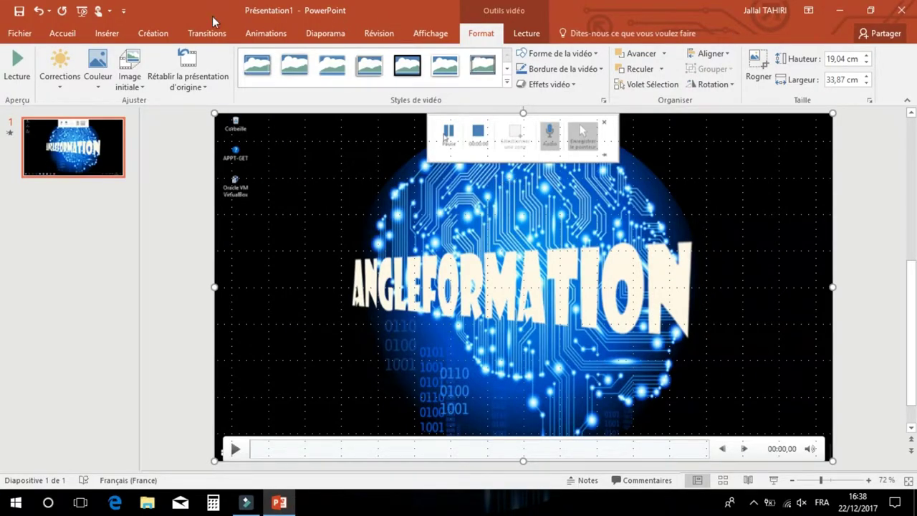
Export the presentation as the MPEG-4 video Présentation1.mp4 into the Bureau folder.
{"action": "left_click", "coordinate": [13, 35]}
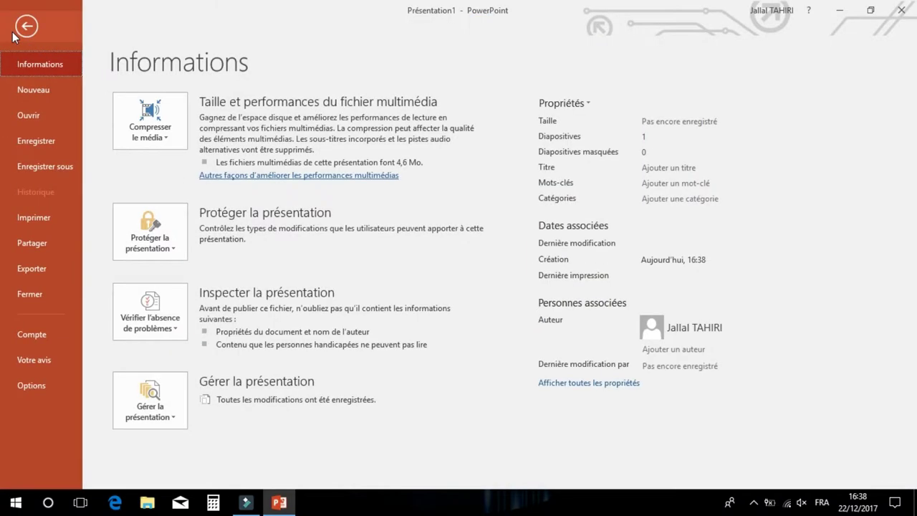
{"action": "left_click", "coordinate": [35, 270]}
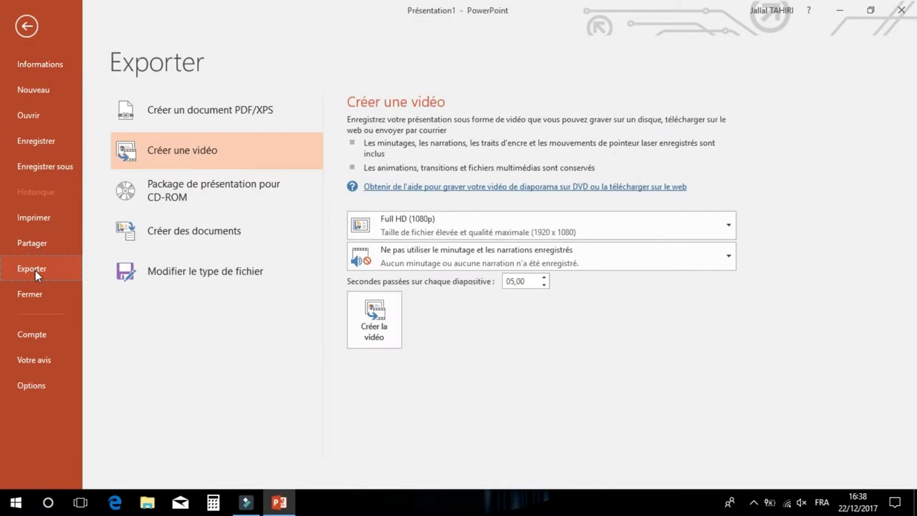
{"action": "left_click", "coordinate": [374, 319]}
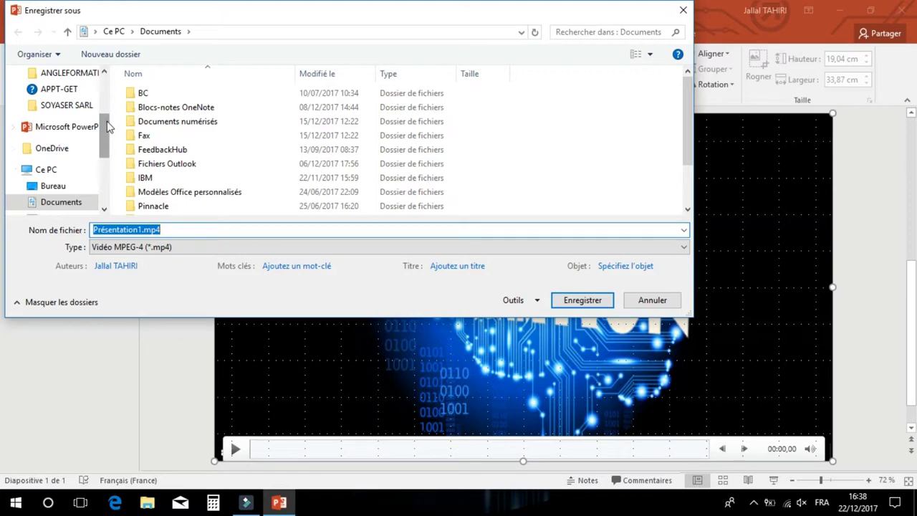
{"action": "left_click_drag", "start_coordinate": [105, 126], "coordinate": [105, 89]}
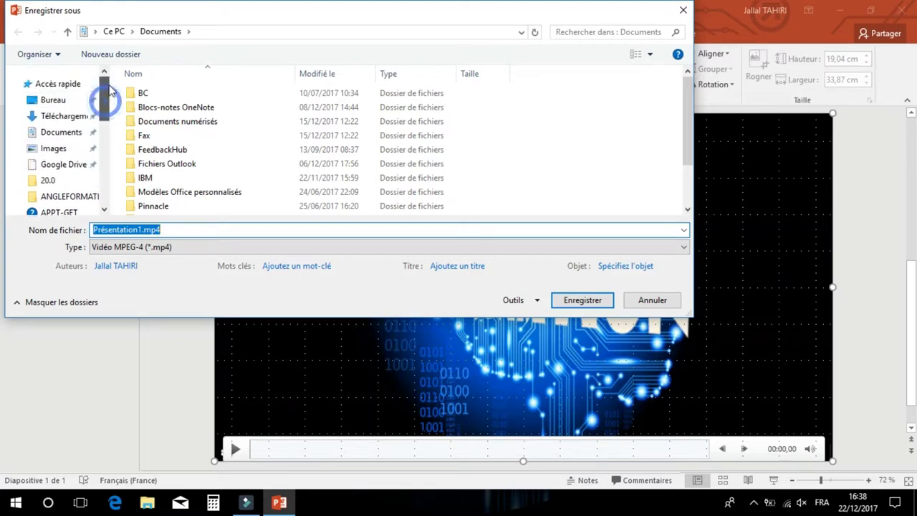
{"action": "left_click", "coordinate": [58, 100]}
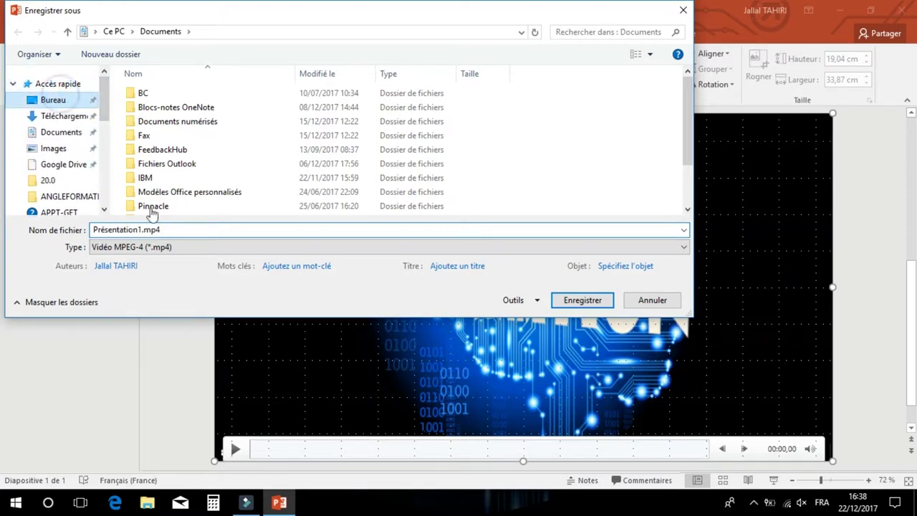
{"action": "left_click", "coordinate": [192, 232]}
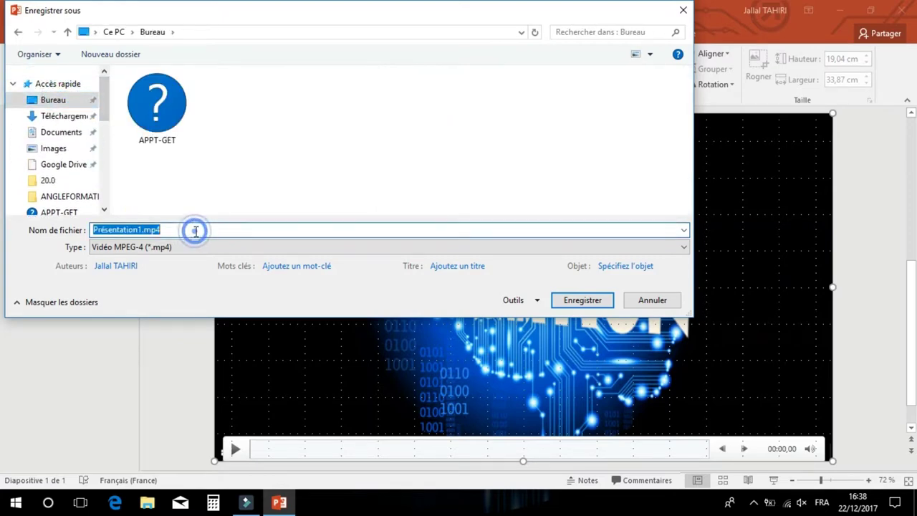
{"action": "left_click", "coordinate": [572, 308]}
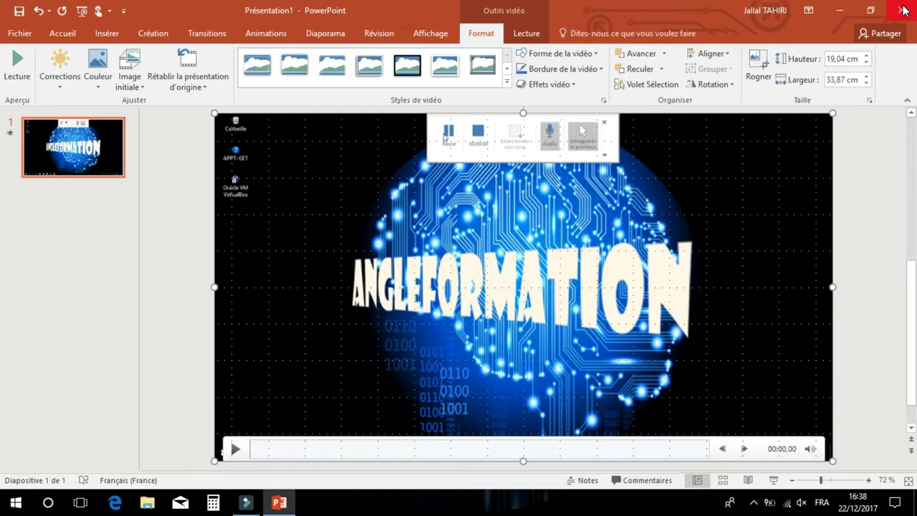
Close PowerPoint without saving and select Présentation1.mp4 on the desktop.
{"action": "left_click", "coordinate": [904, 10]}
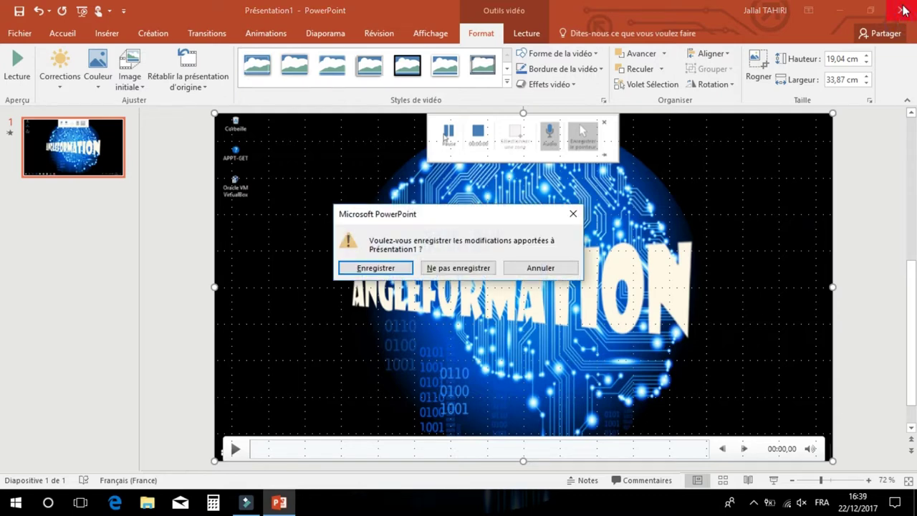
{"action": "left_click", "coordinate": [469, 267]}
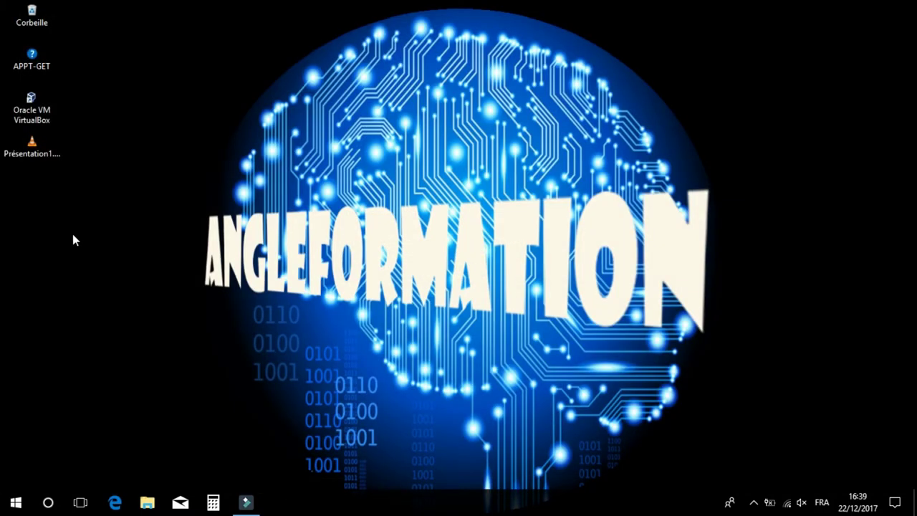
{"action": "left_click", "coordinate": [41, 144]}
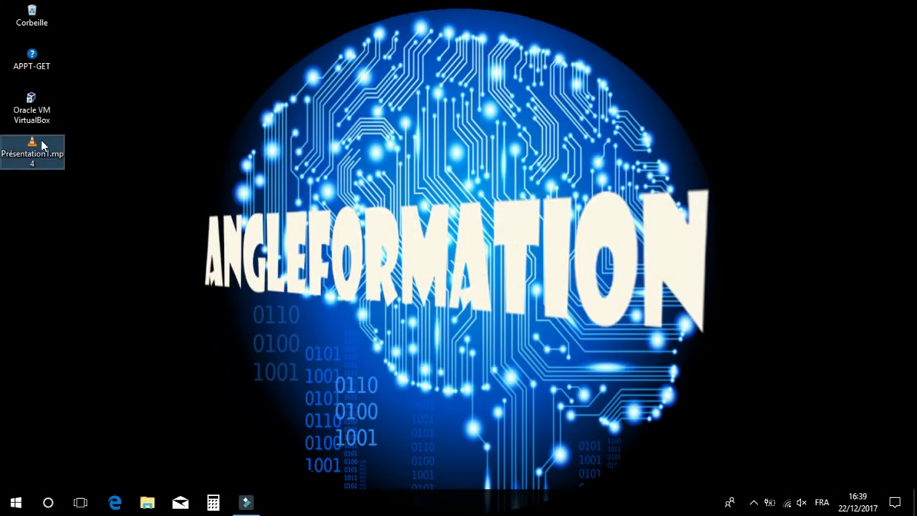
Play Présentation1.mp4 in VLC media player, then close VLC.
{"action": "double_click", "coordinate": [42, 144]}
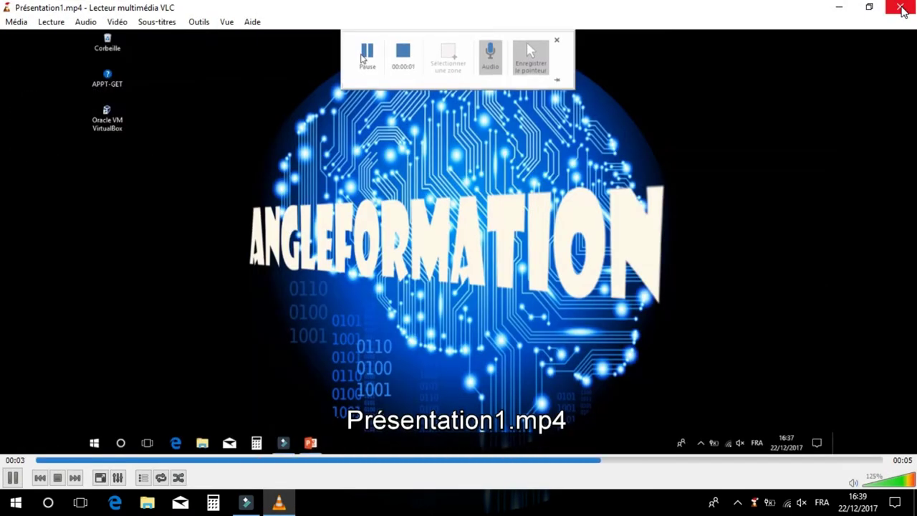
{"action": "left_click", "coordinate": [902, 9]}
{"action": "left_click", "coordinate": [529, 245]}
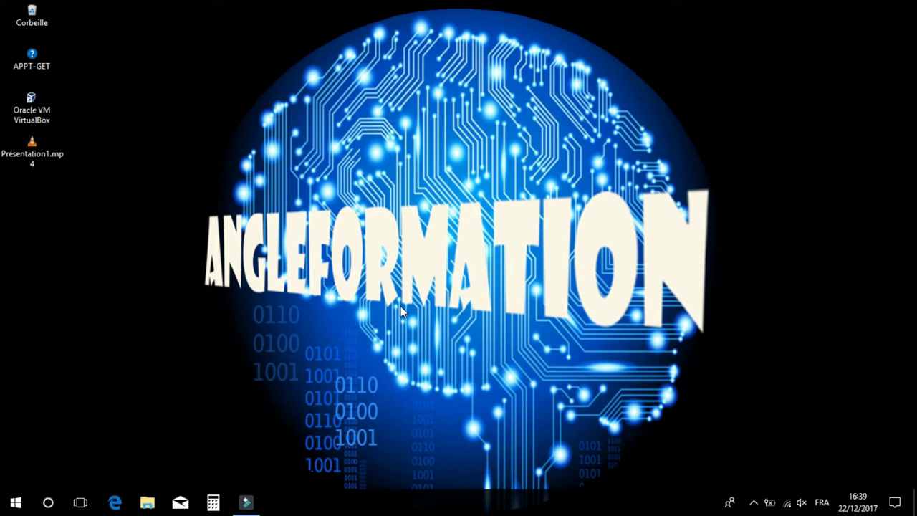
{"action": "key", "text": "Tab"}
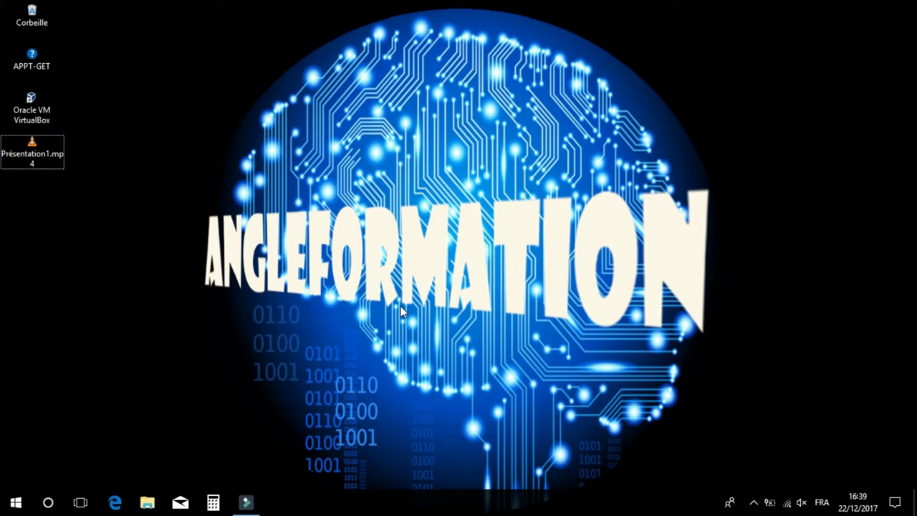